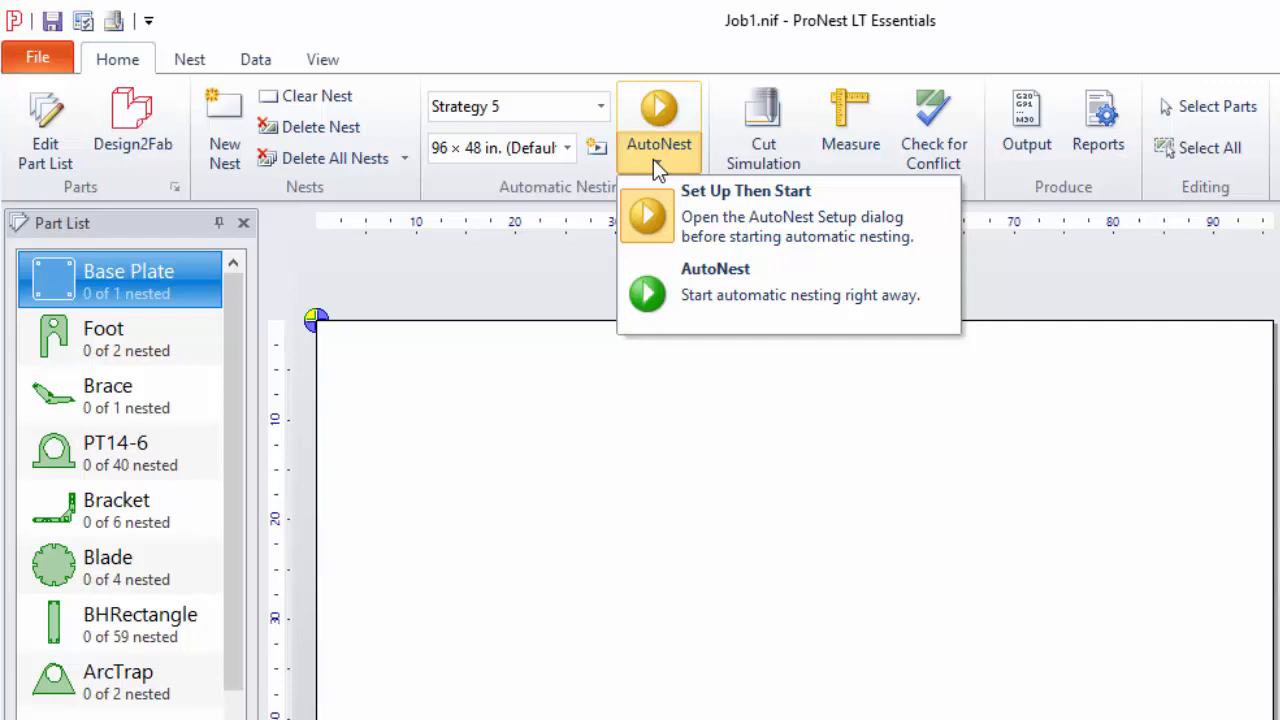
Run AutoNest with Strategy 5 on a custom rectangular 96 × 48 in. plate, with the plate quantity set to 10
{"action": "left_click", "coordinate": [766, 227]}
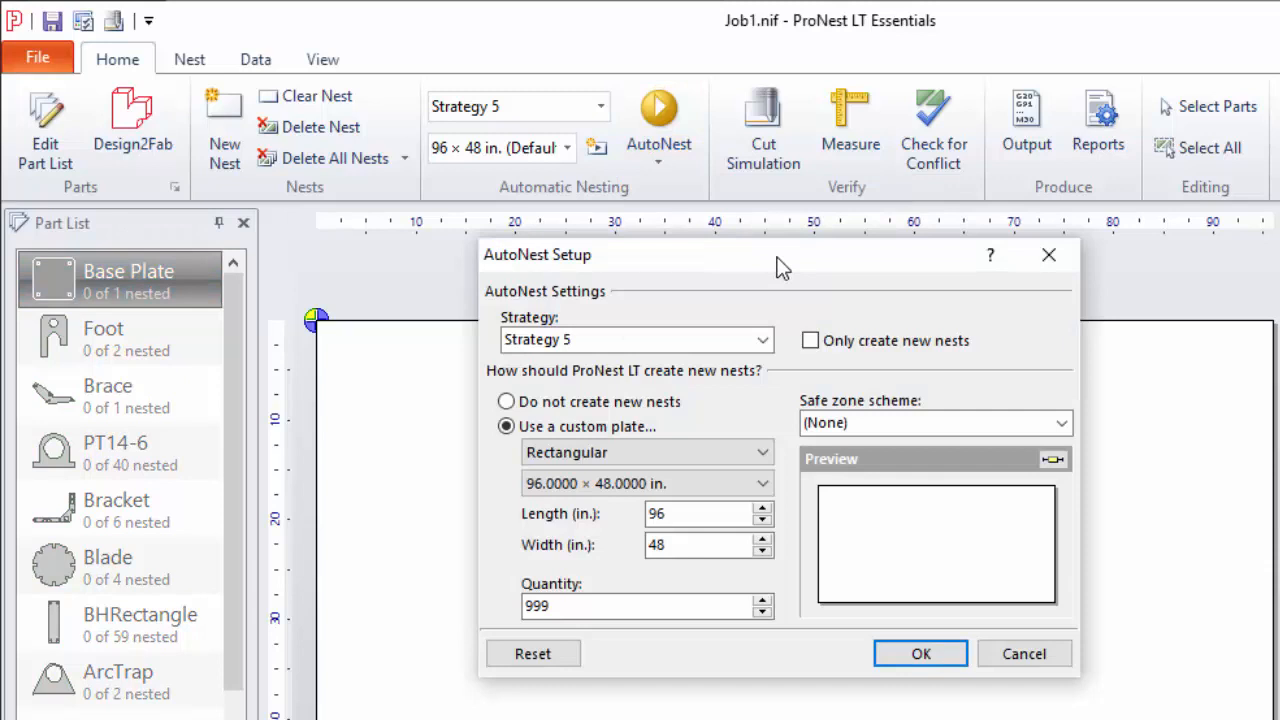
{"action": "left_click", "coordinate": [763, 341]}
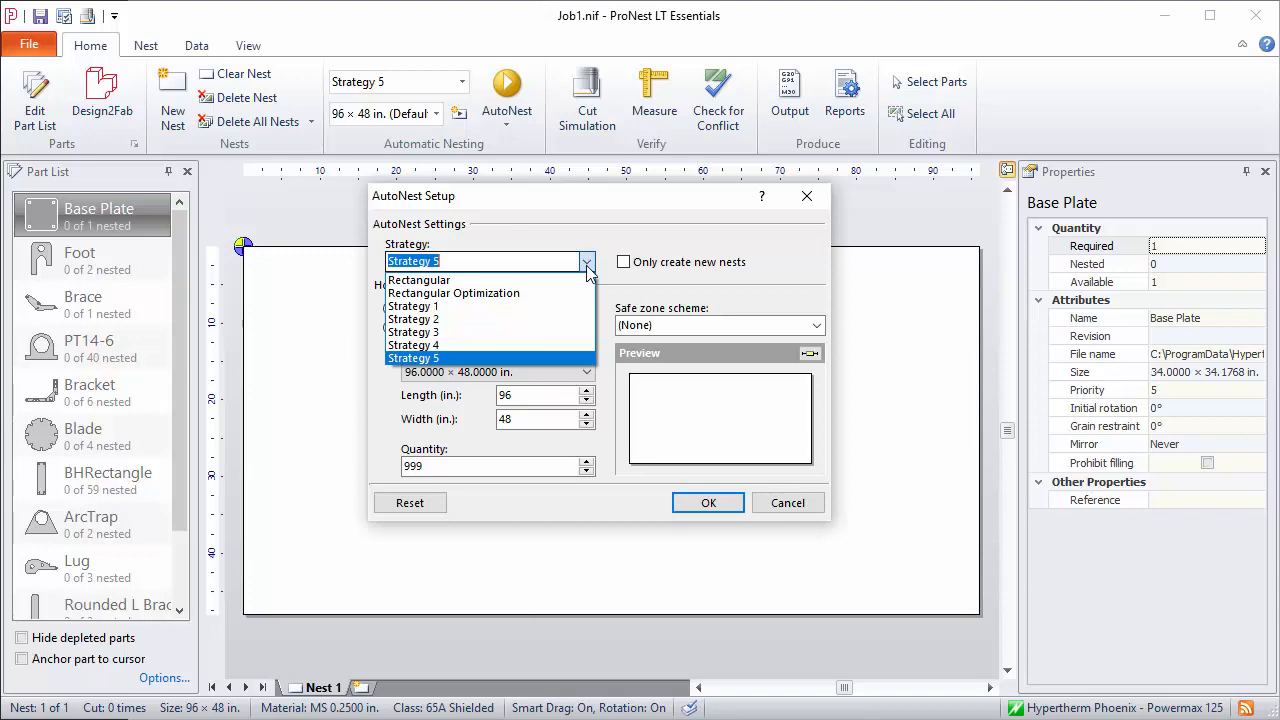
{"action": "left_click", "coordinate": [459, 358]}
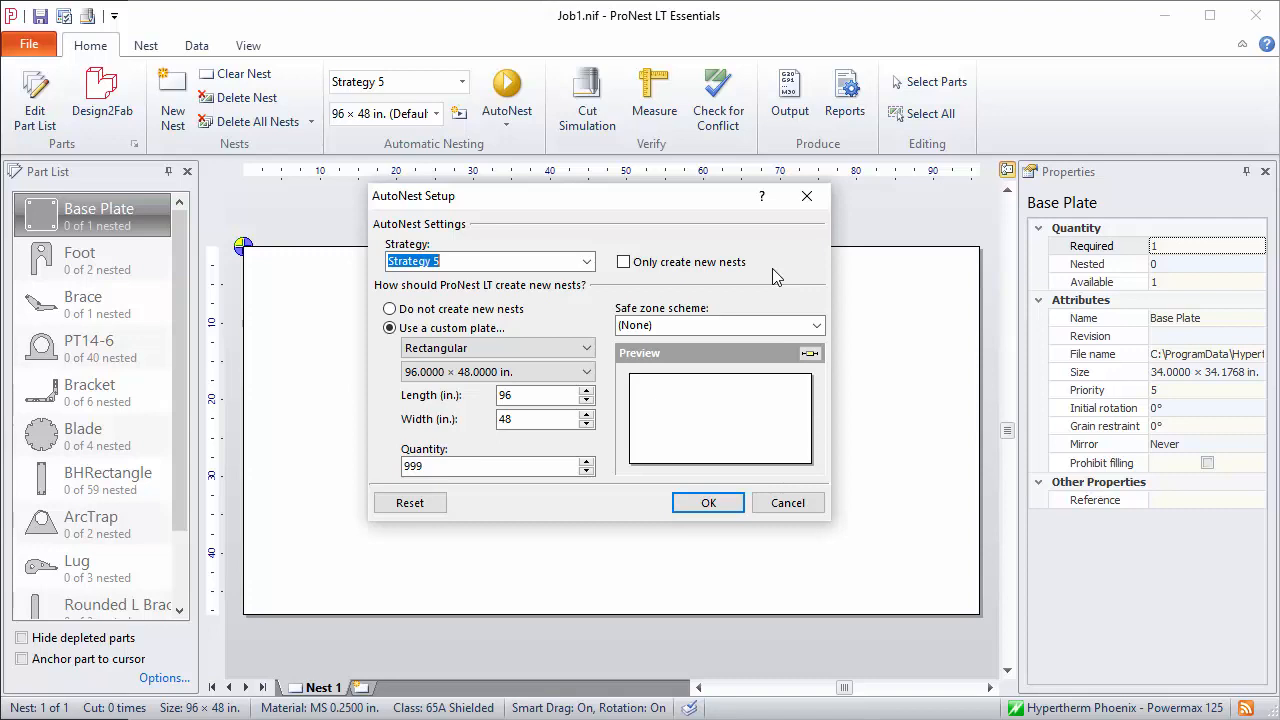
{"action": "left_click", "coordinate": [588, 372]}
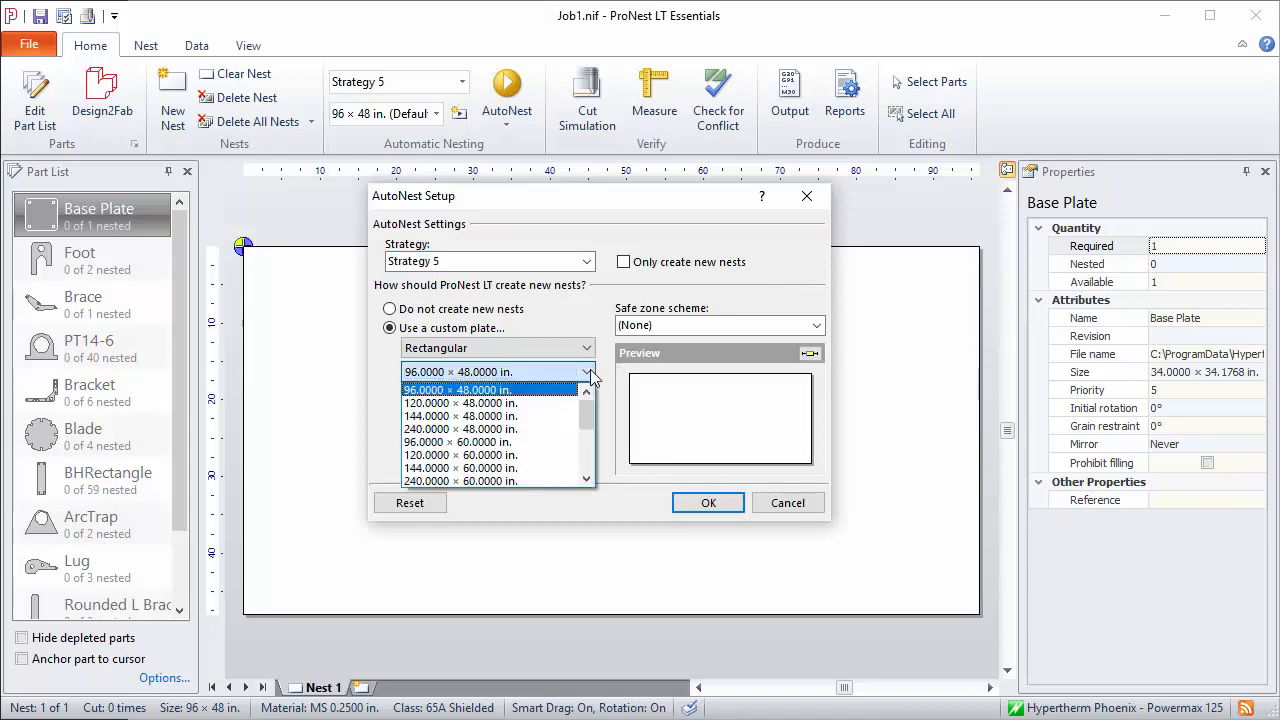
{"action": "left_click", "coordinate": [603, 377]}
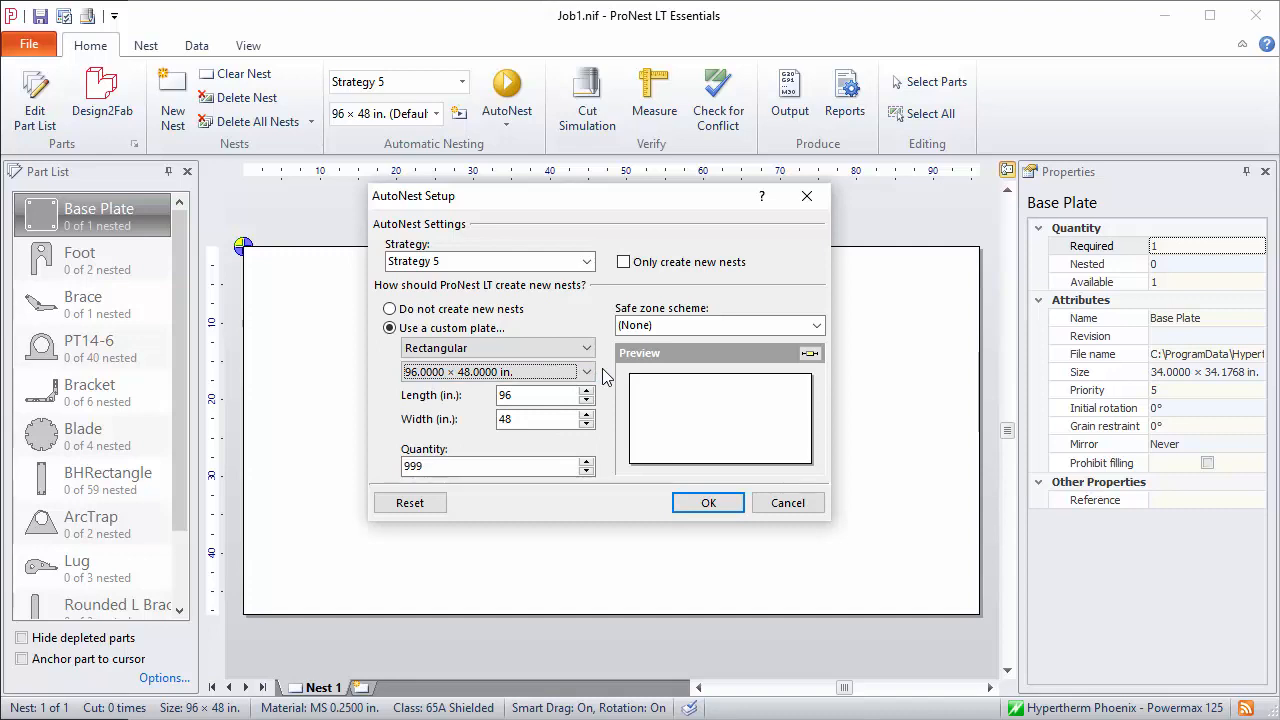
{"action": "double_click", "coordinate": [455, 467]}
{"action": "type", "text": "10"}
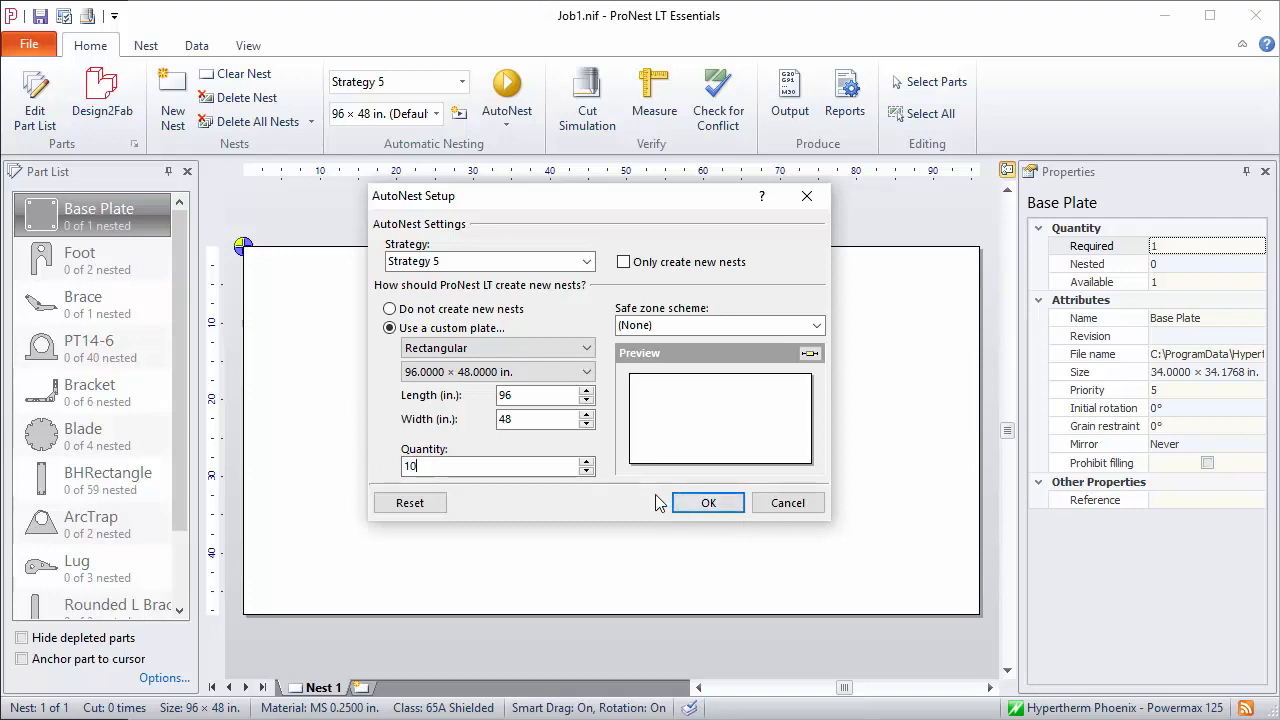
{"action": "left_click", "coordinate": [710, 504]}
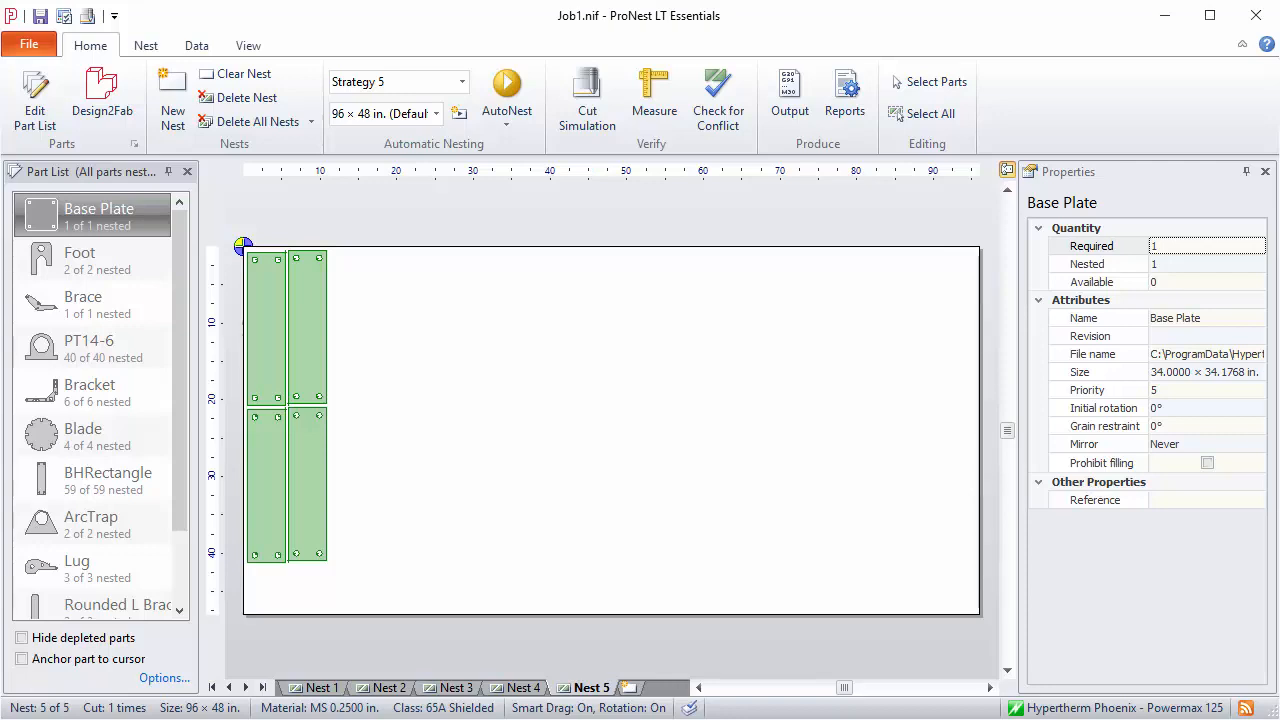
Review the part layouts of all generated nests, going back from Nest 5 to Nest 1 and forward again
{"action": "left_click", "coordinate": [245, 431]}
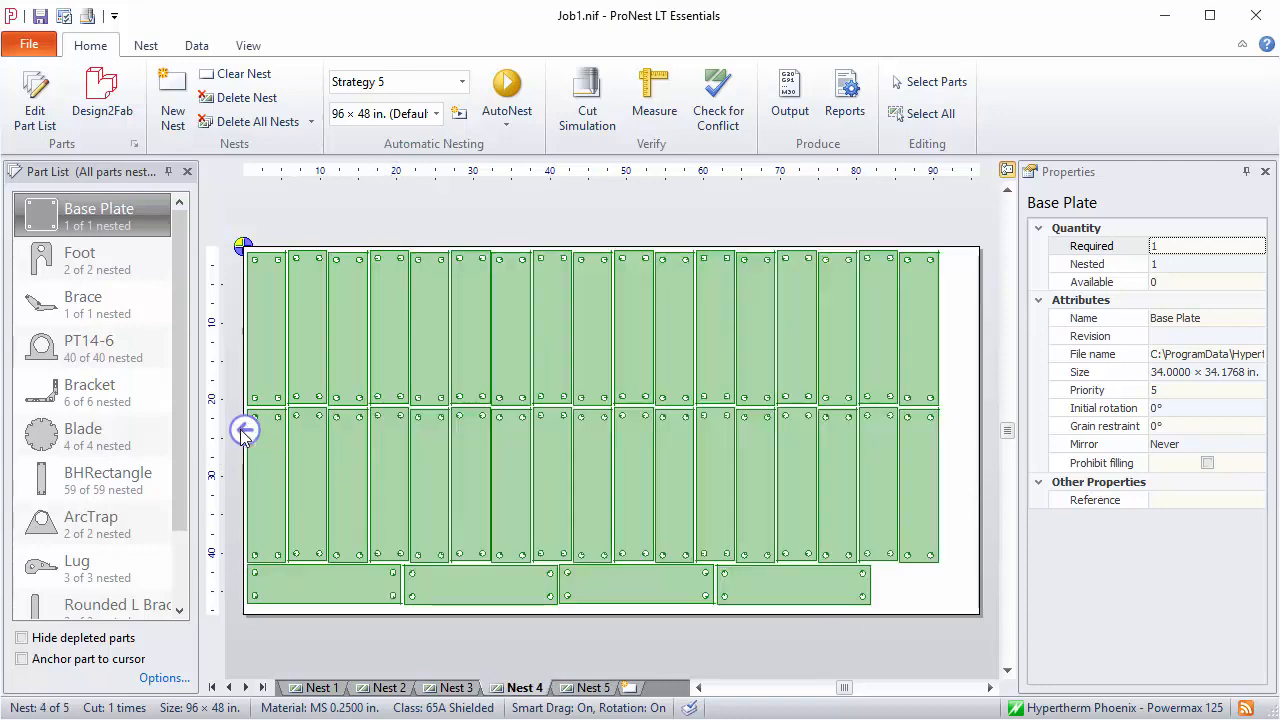
{"action": "left_click", "coordinate": [245, 431]}
{"action": "left_click", "coordinate": [245, 431]}
{"action": "left_click", "coordinate": [245, 431]}
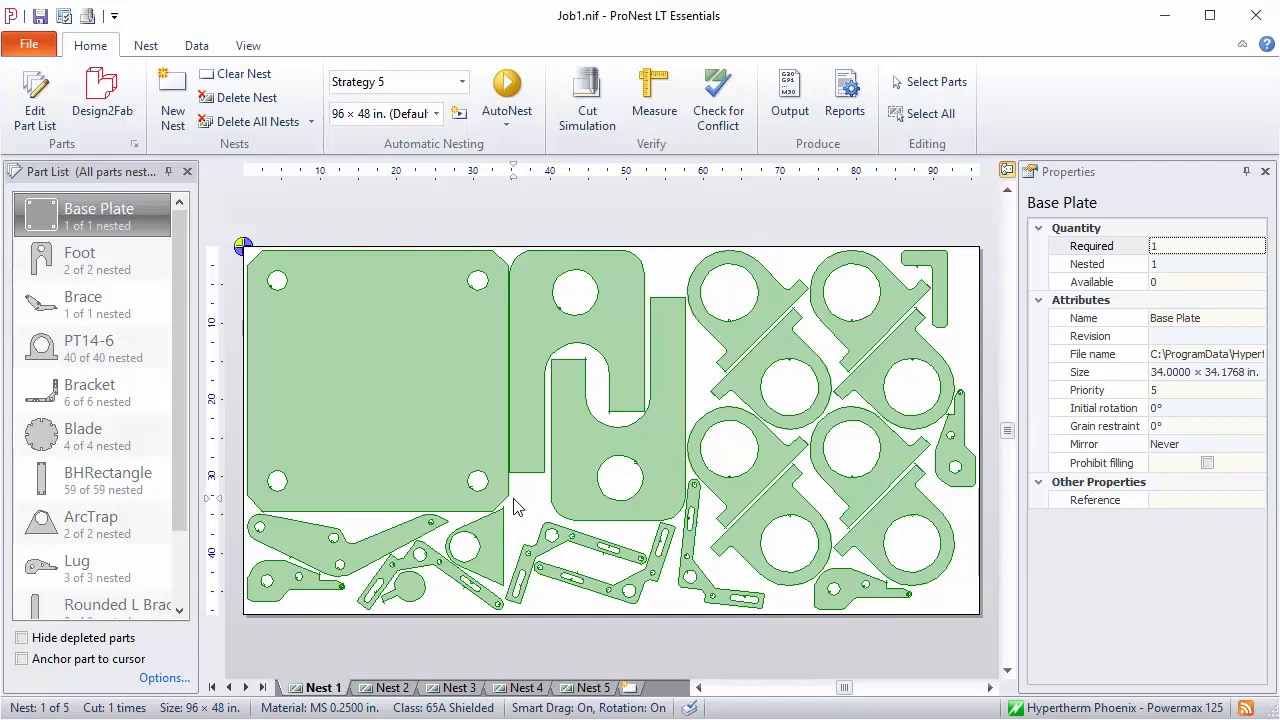
{"action": "left_click", "coordinate": [978, 432]}
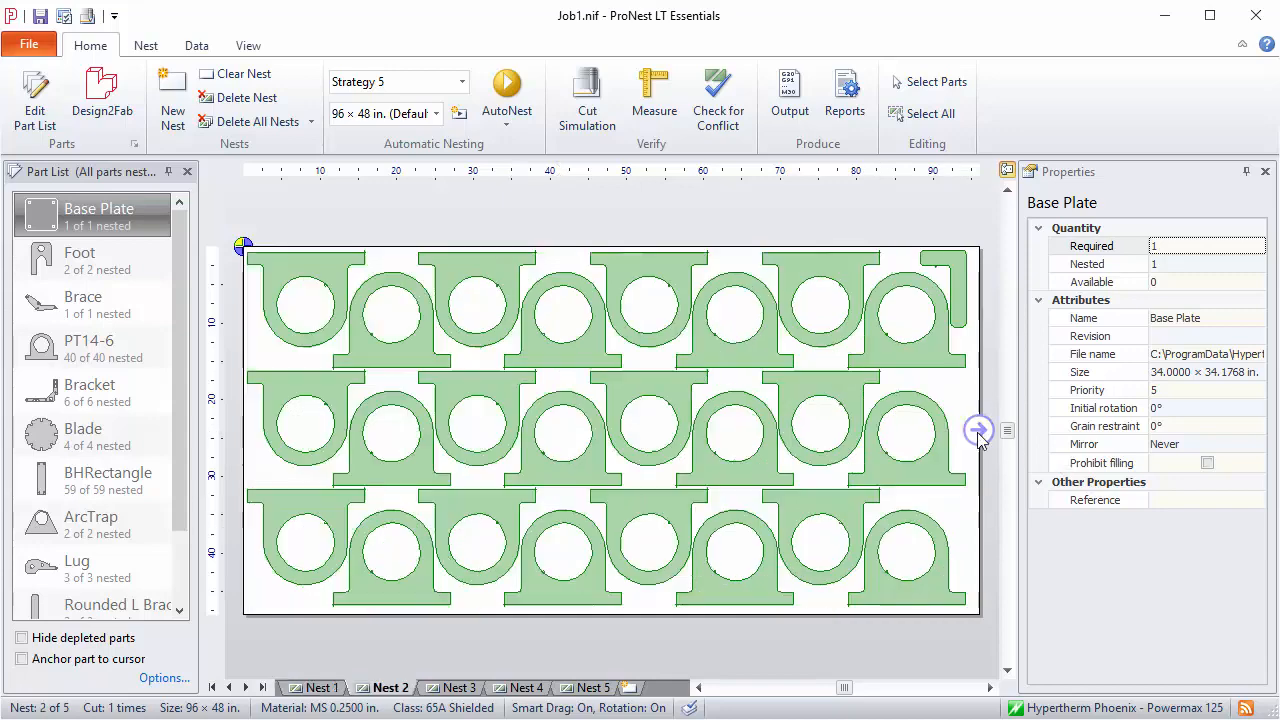
{"action": "left_click", "coordinate": [978, 432]}
{"action": "left_click", "coordinate": [978, 432]}
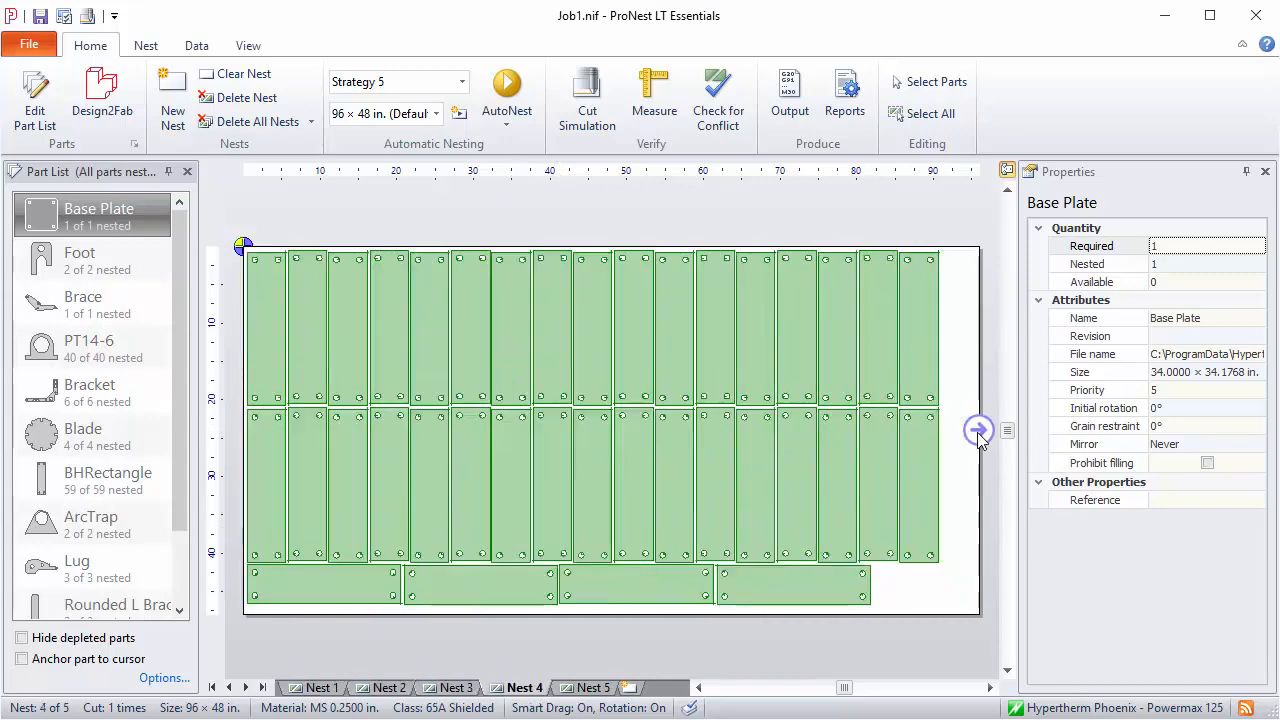
{"action": "left_click", "coordinate": [978, 432]}
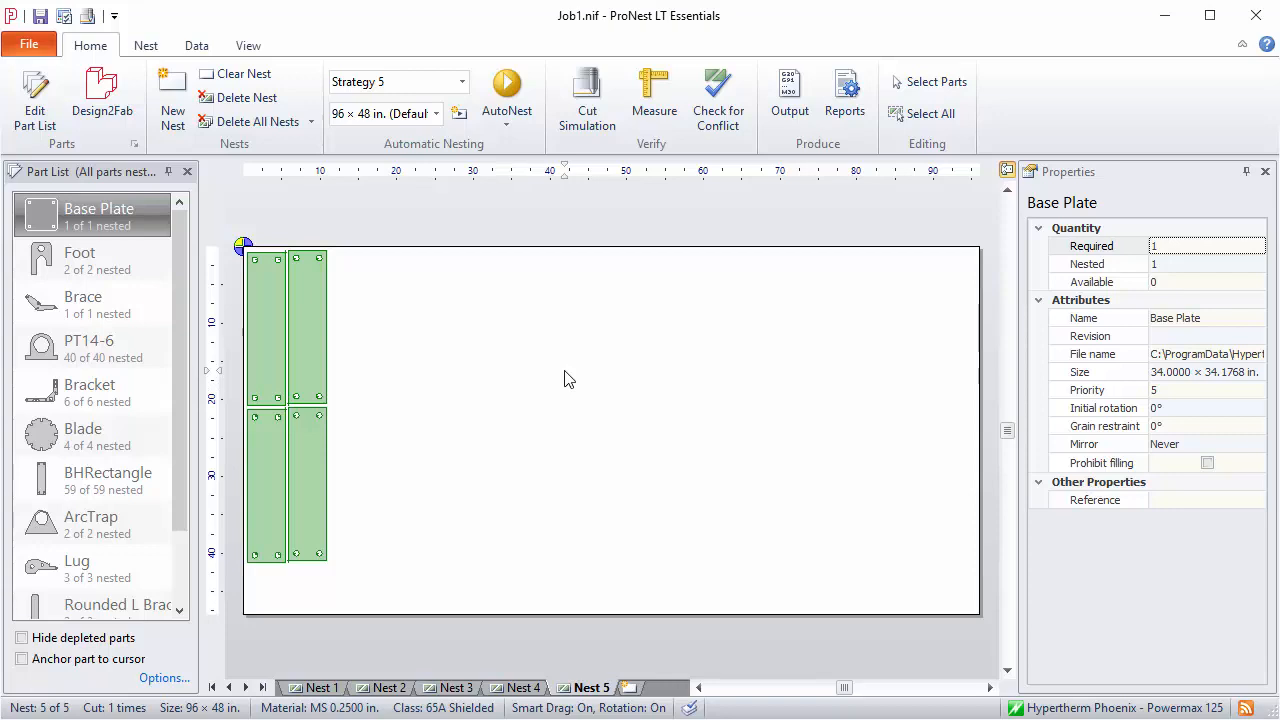
Delete all nests in the job and run AutoNest again with Strategy 1
{"action": "left_click", "coordinate": [238, 124]}
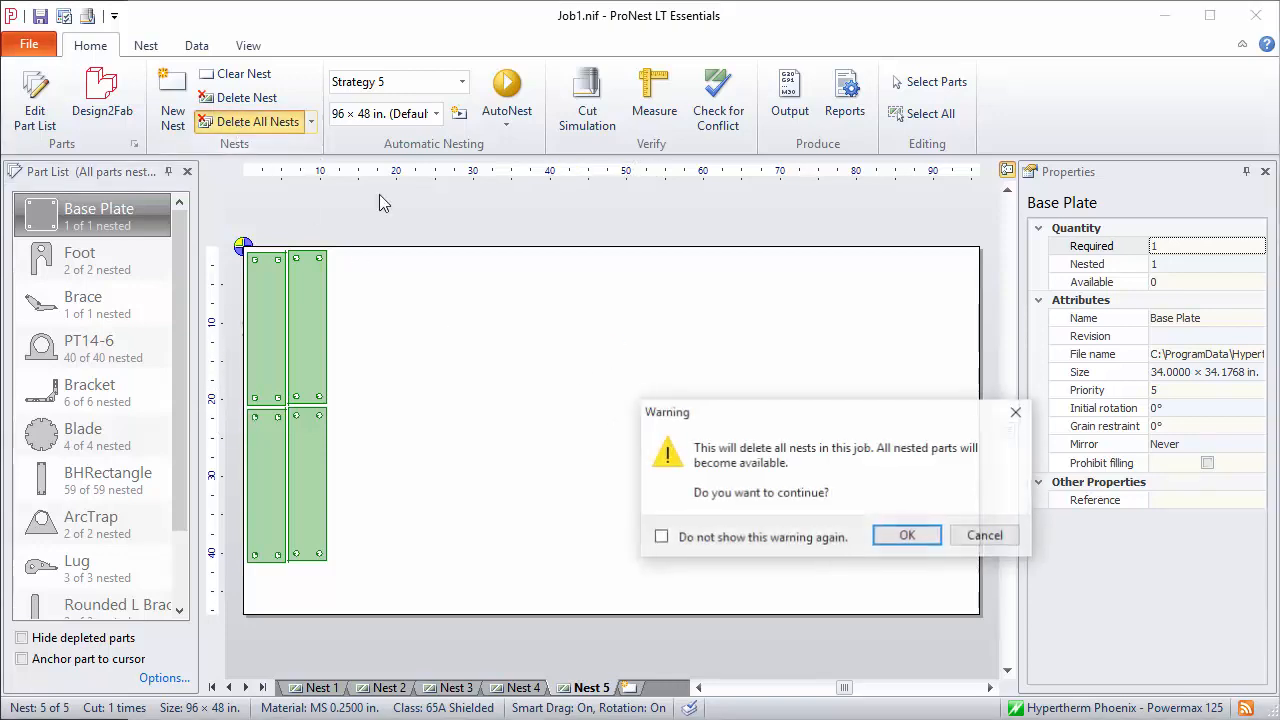
{"action": "left_click", "coordinate": [907, 538]}
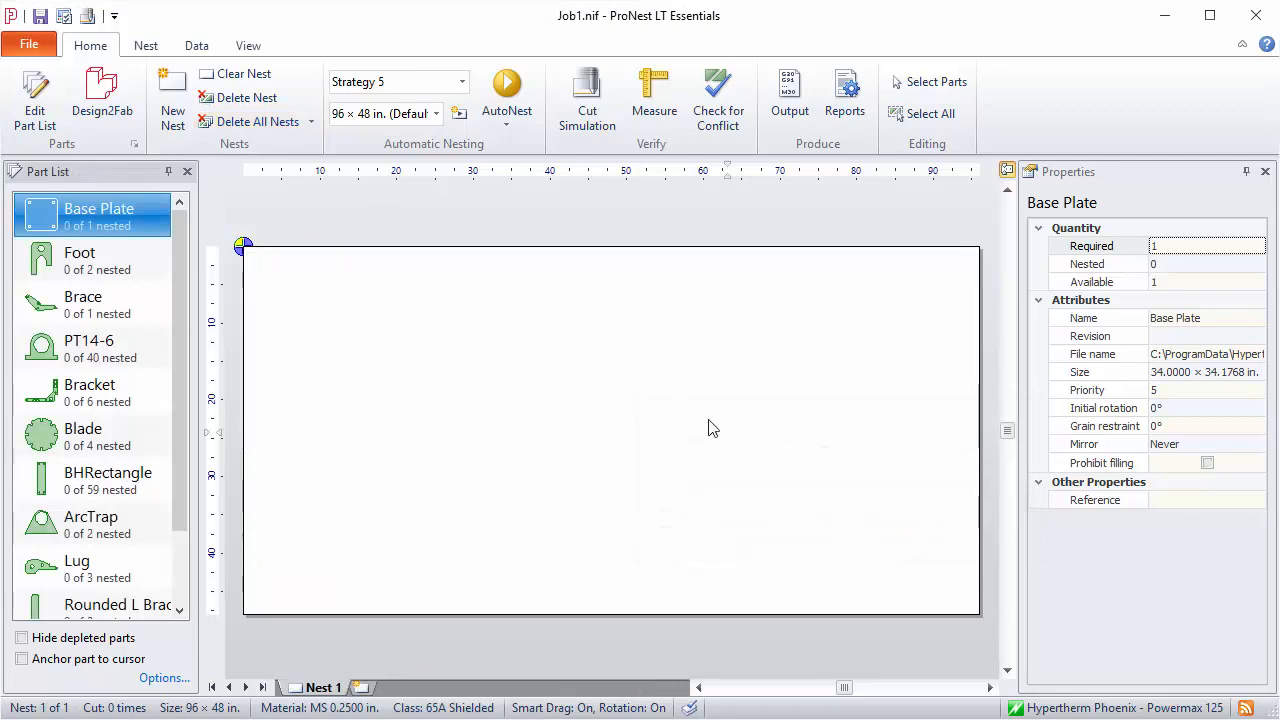
{"action": "left_click", "coordinate": [509, 104]}
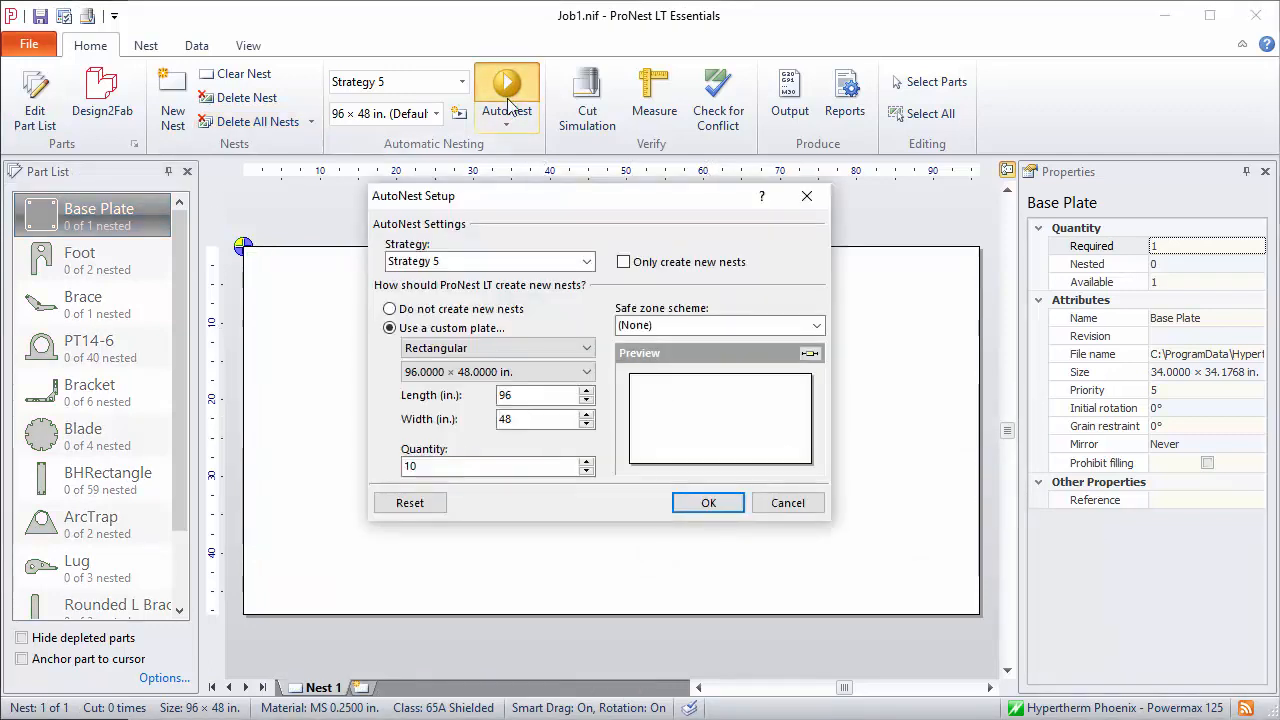
{"action": "left_click", "coordinate": [578, 262]}
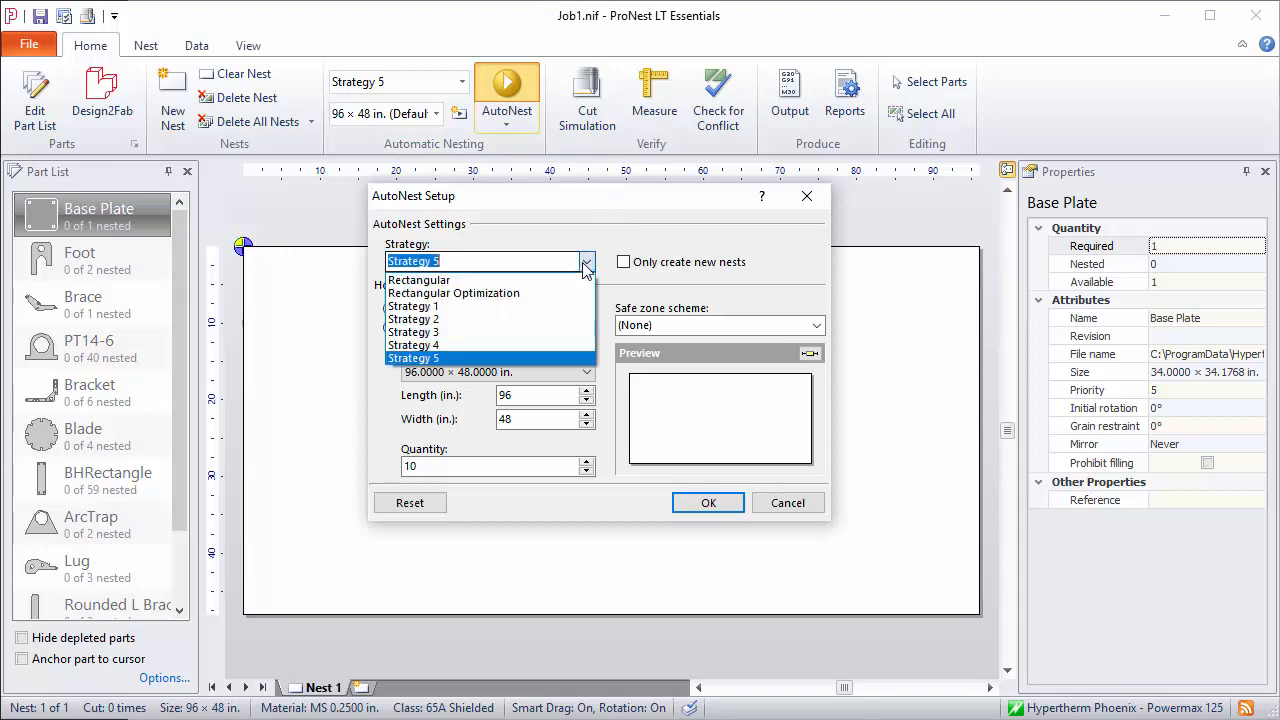
{"action": "left_click", "coordinate": [478, 308]}
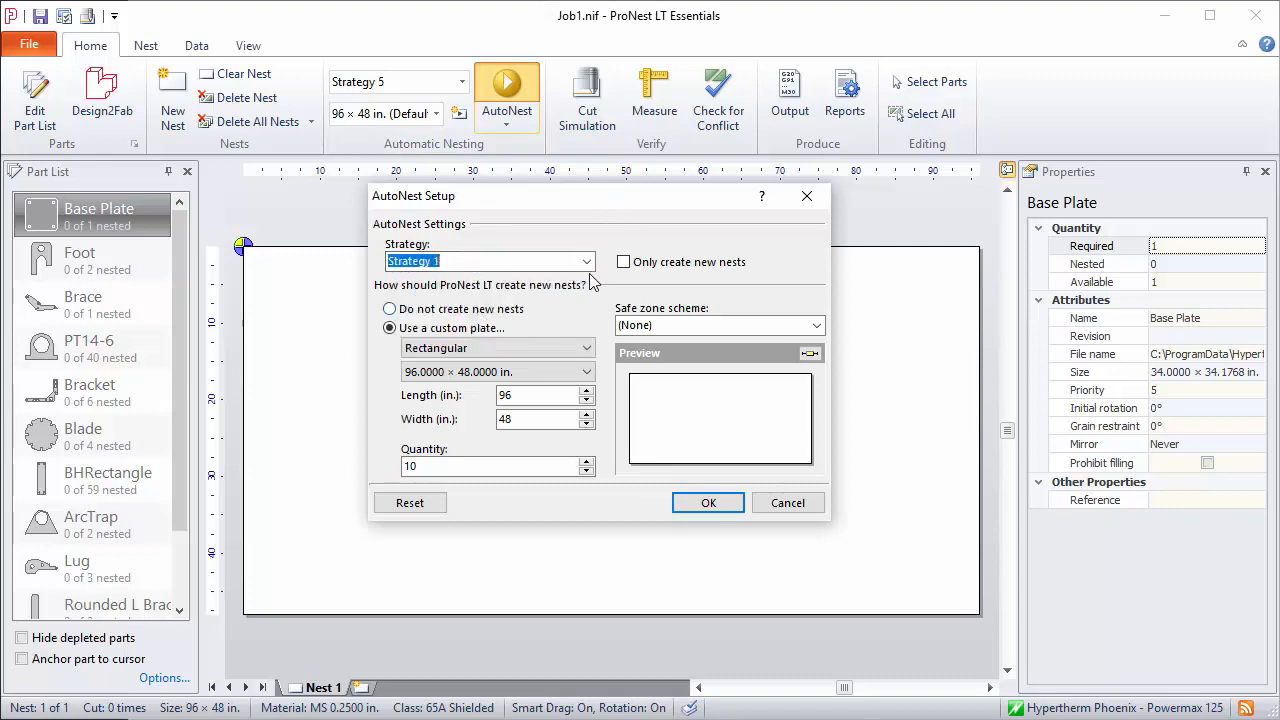
{"action": "left_click", "coordinate": [707, 503]}
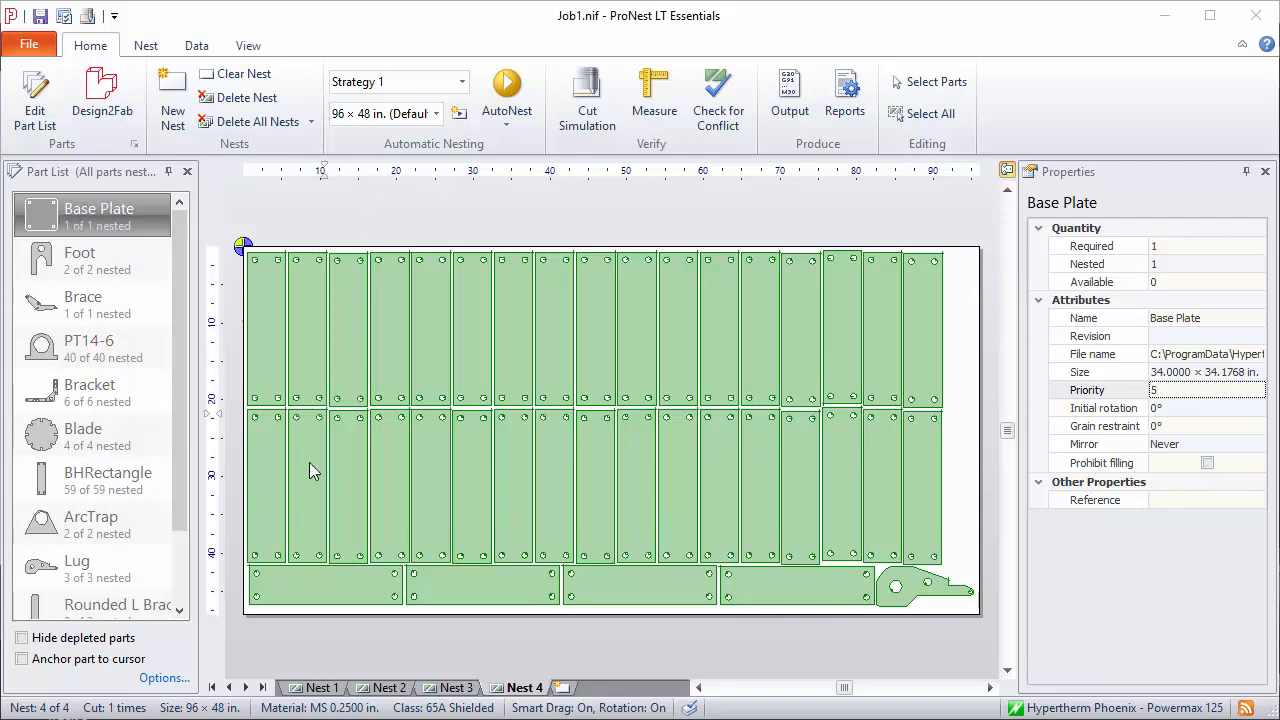
Display Nest 1 and set the BHRectangle part's priority to 99
{"action": "left_click", "coordinate": [316, 689]}
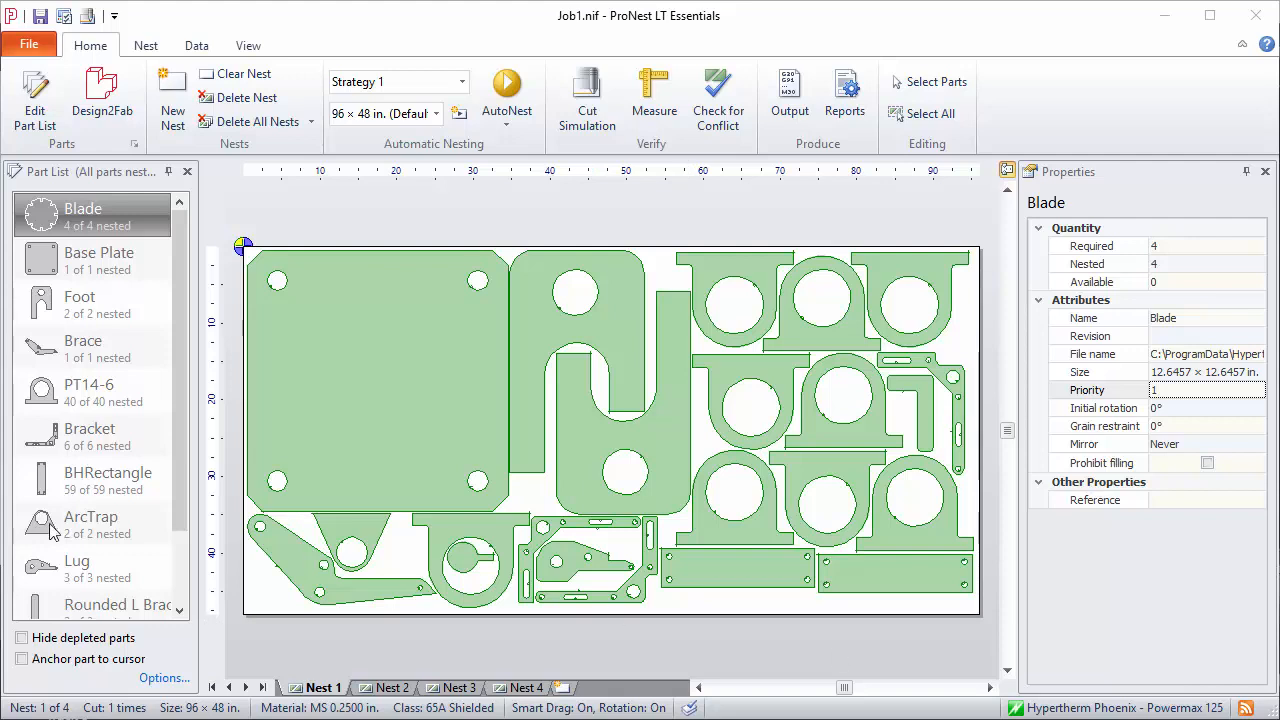
{"action": "left_click", "coordinate": [103, 487]}
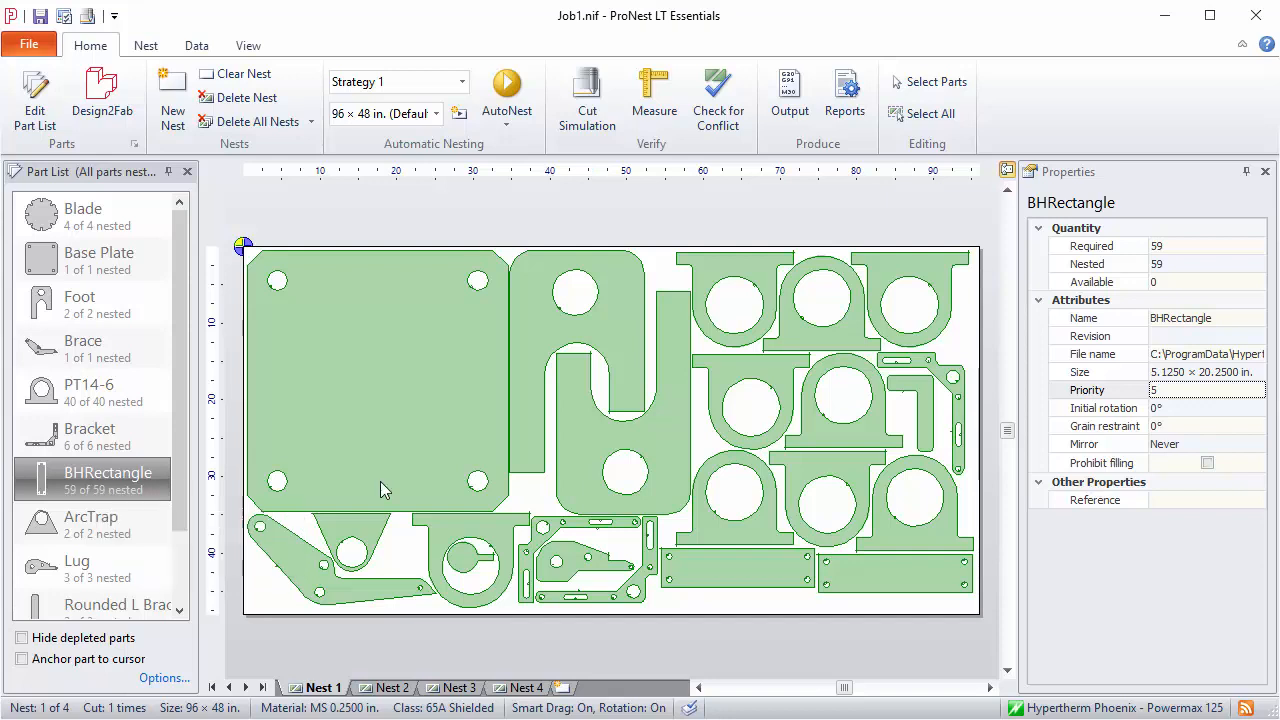
{"action": "left_click", "coordinate": [1178, 391]}
{"action": "type", "text": "99"}
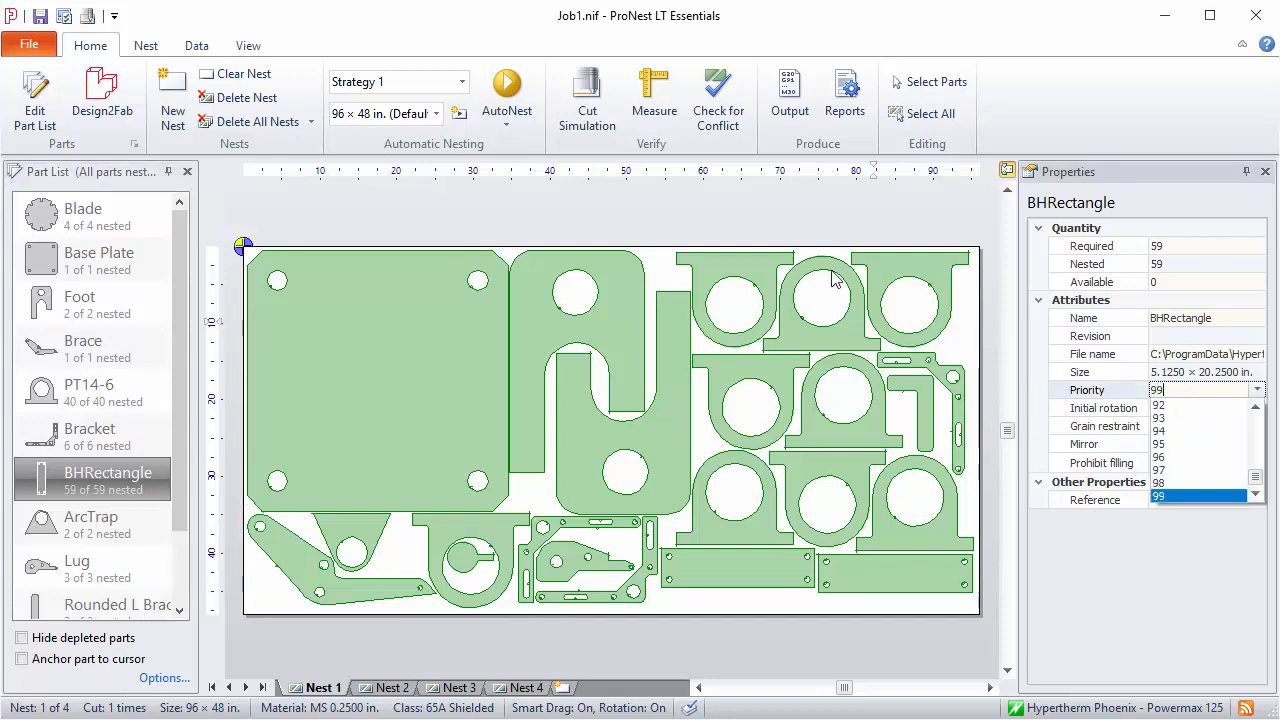
{"action": "left_click", "coordinate": [792, 226]}
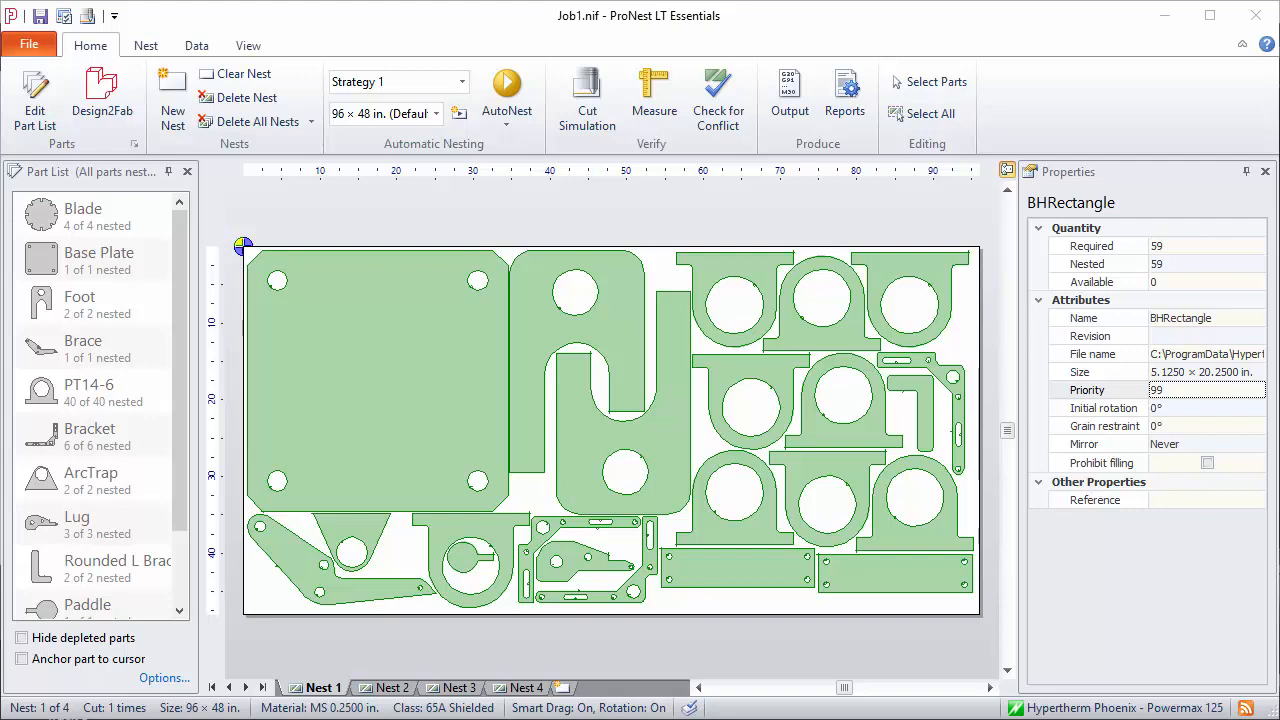
Prohibit filling for the PT14-6 part and remove the Paddle nested inside its hole in Nest 1
{"action": "left_click", "coordinate": [491, 540]}
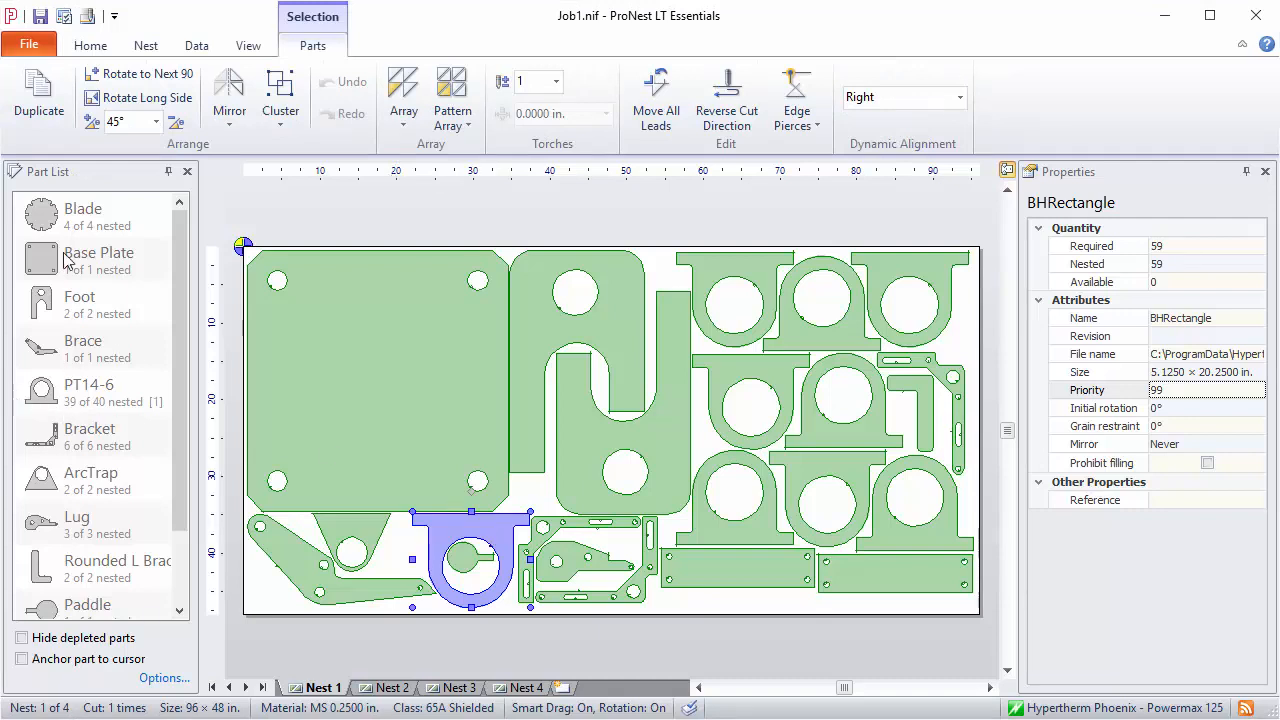
{"action": "left_click", "coordinate": [104, 410]}
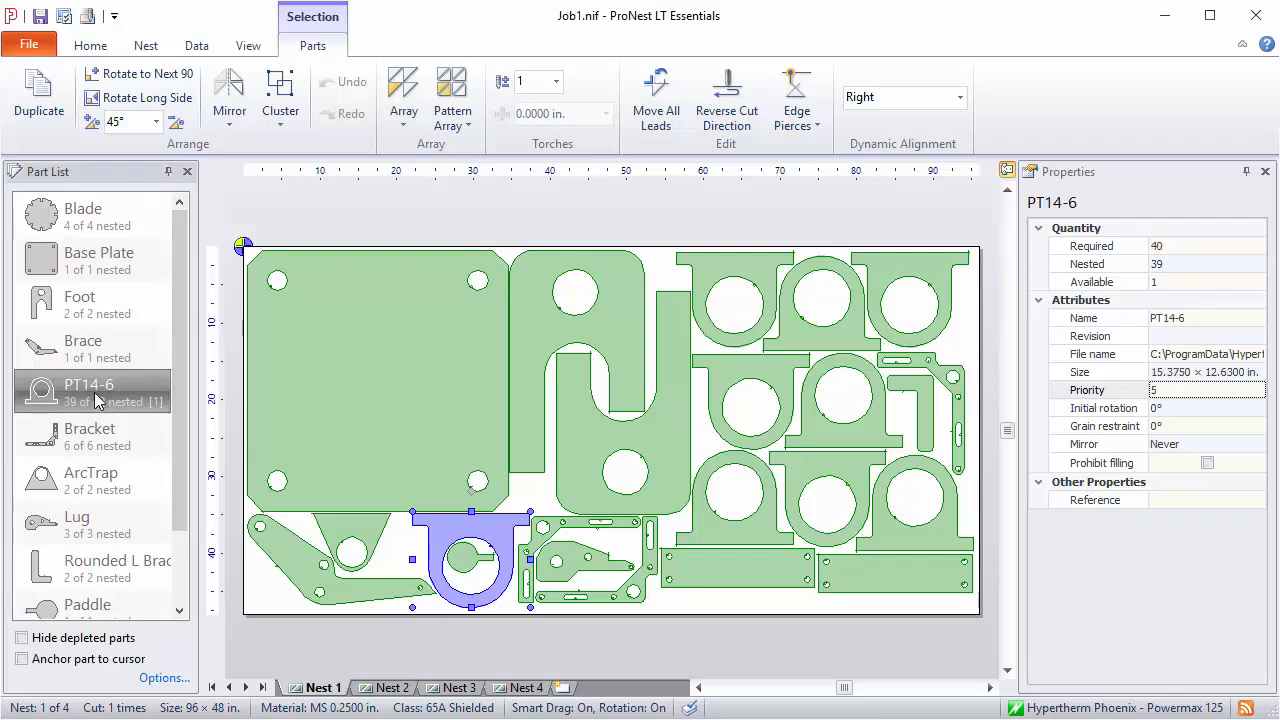
{"action": "left_click", "coordinate": [1208, 463]}
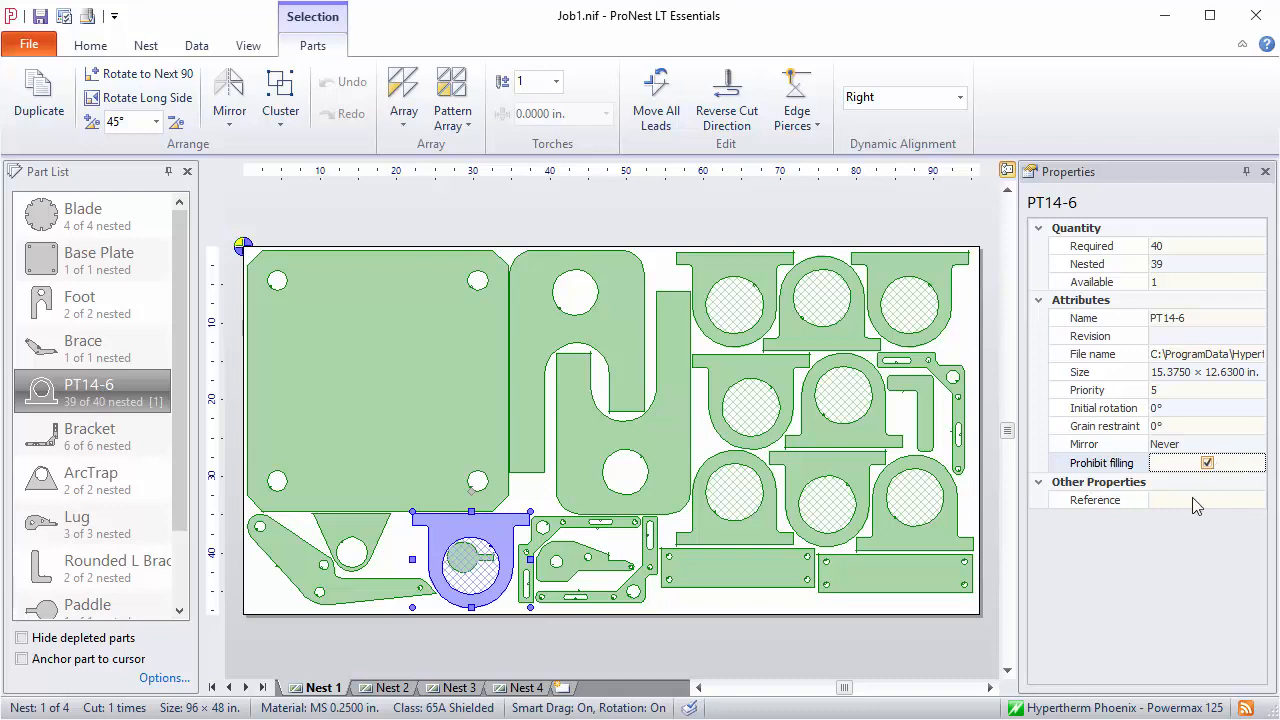
{"action": "left_click", "coordinate": [662, 607]}
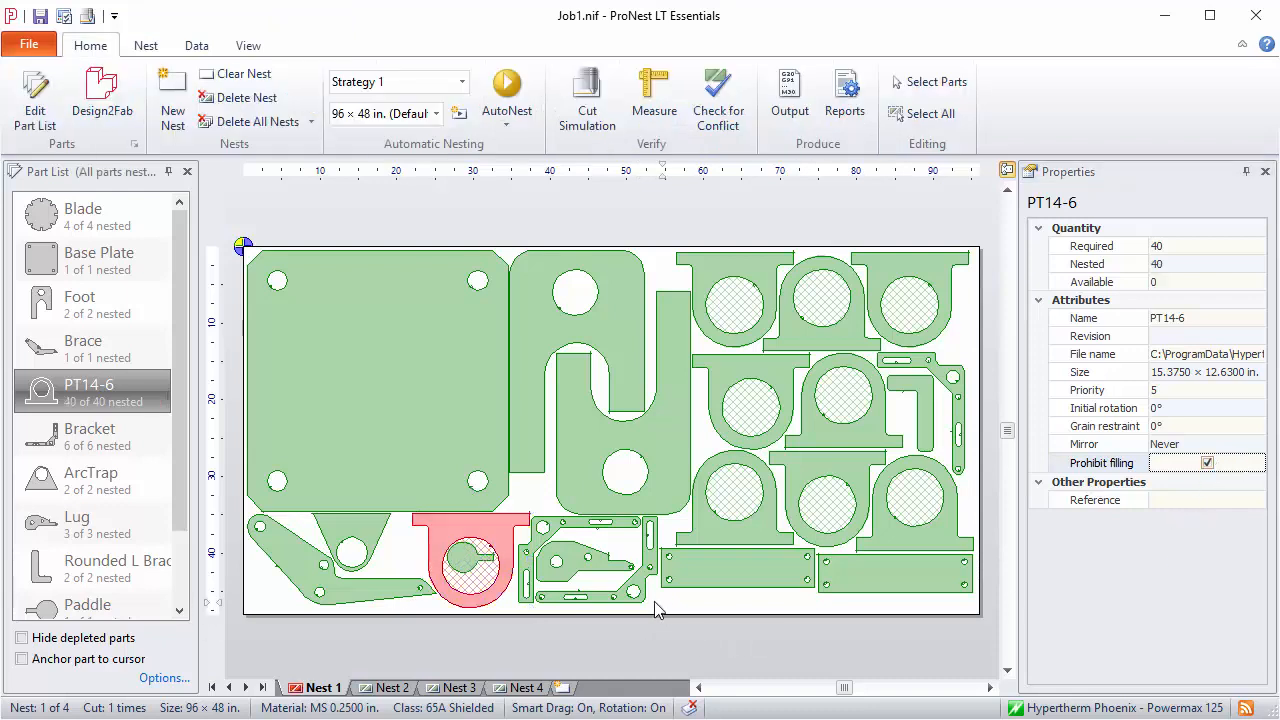
{"action": "left_click", "coordinate": [470, 567]}
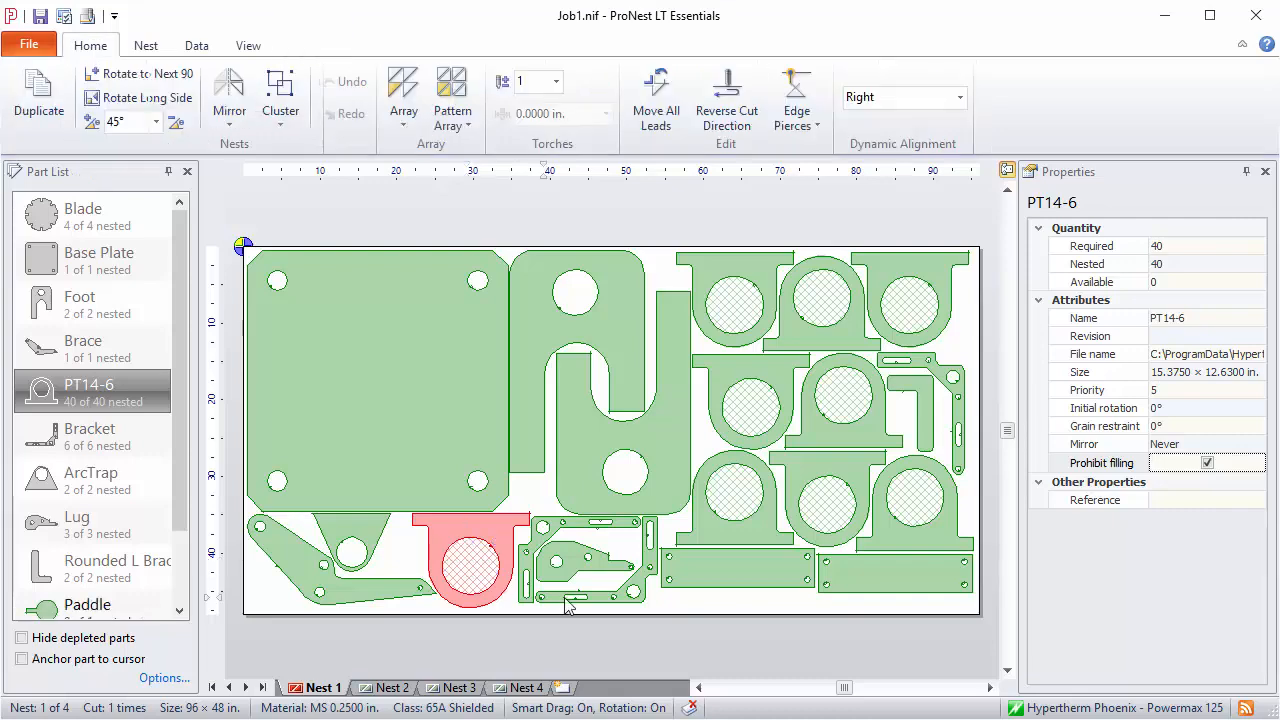
{"action": "left_click", "coordinate": [398, 552]}
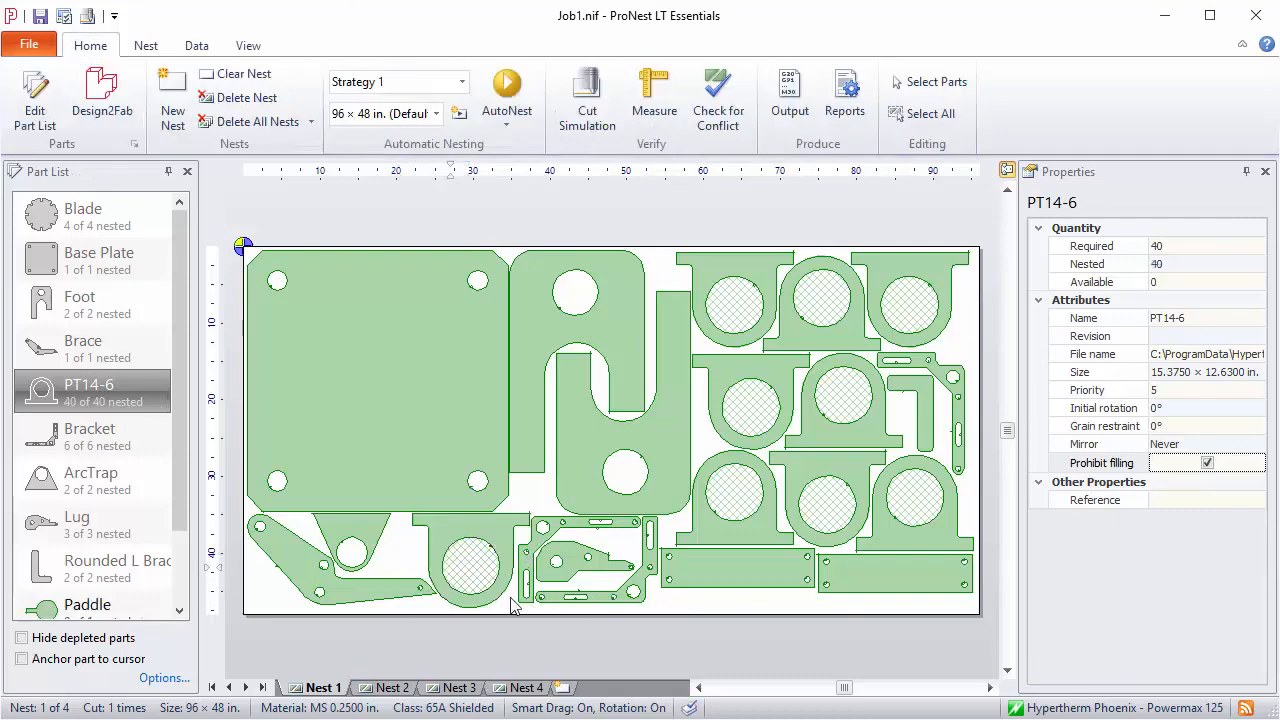